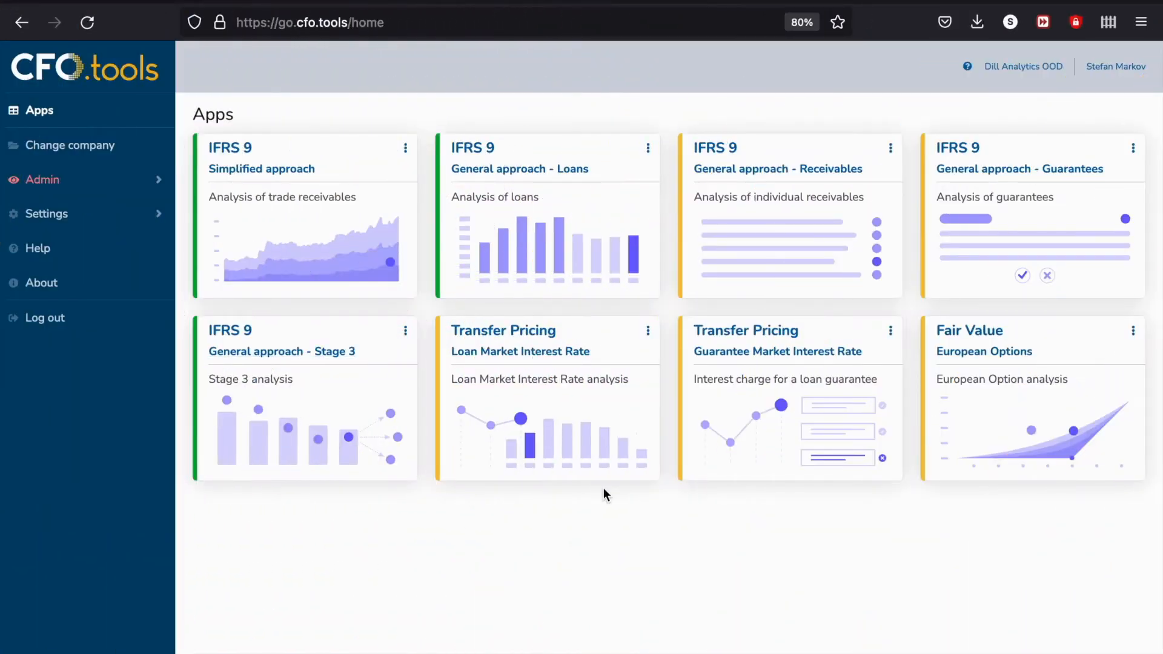
Launch the 'IFRS 9 General approach - Stage 3' app from the Apps dashboard
click(321, 352)
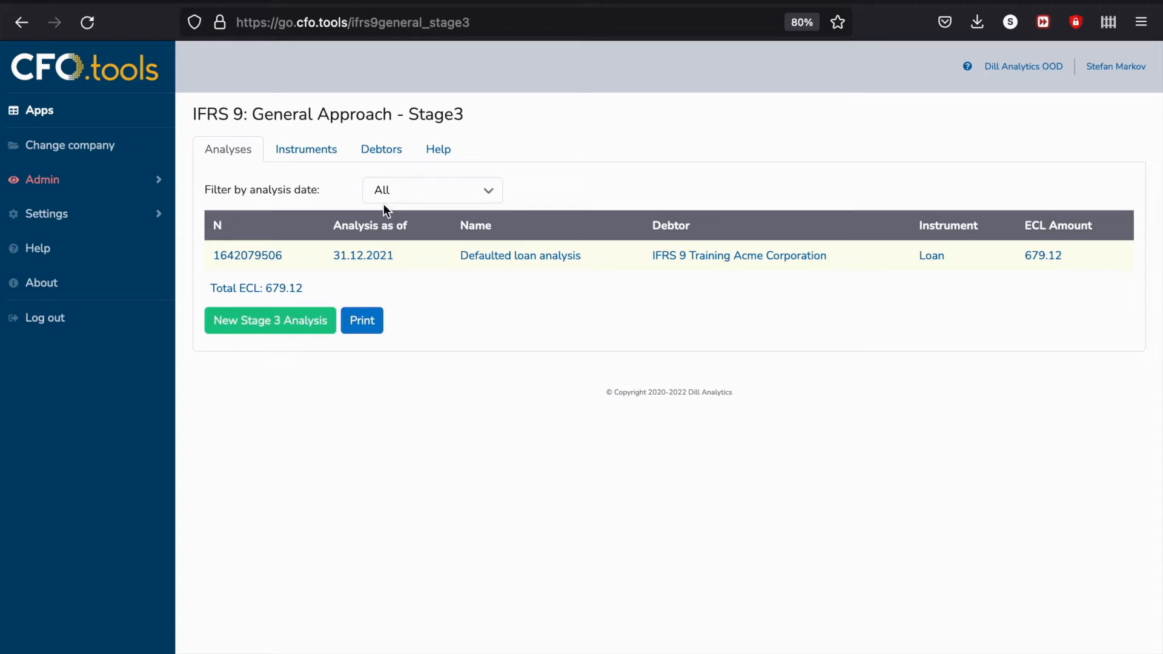
Read the Stage 3 help section on analyses, then view the debtors list
click(438, 156)
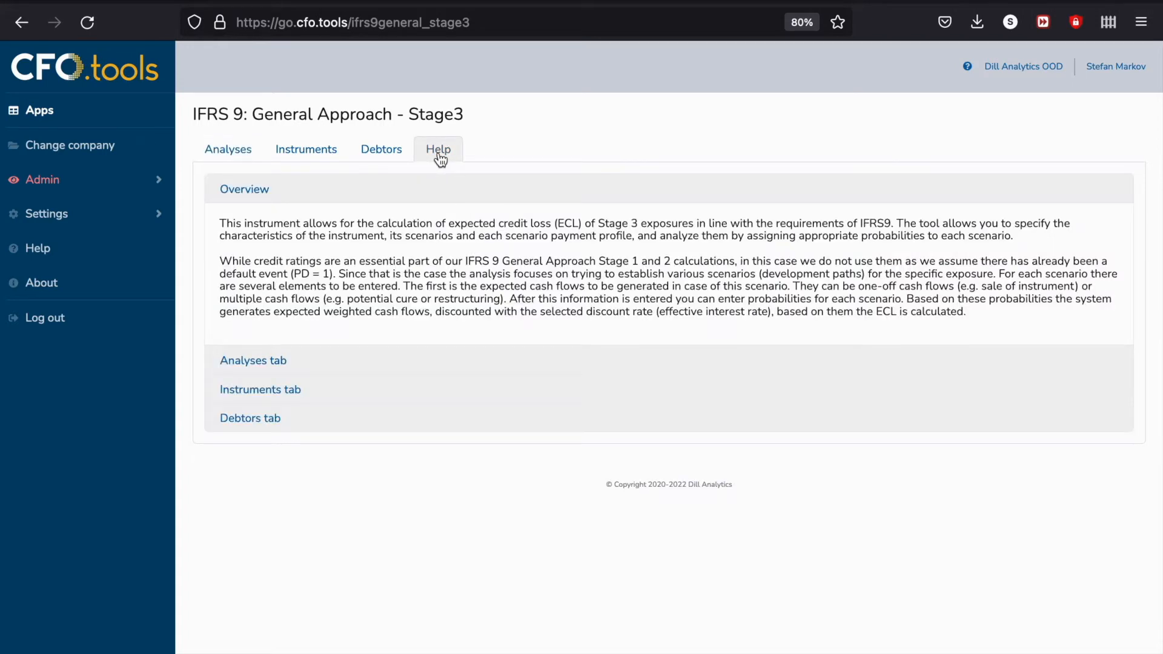
click(255, 362)
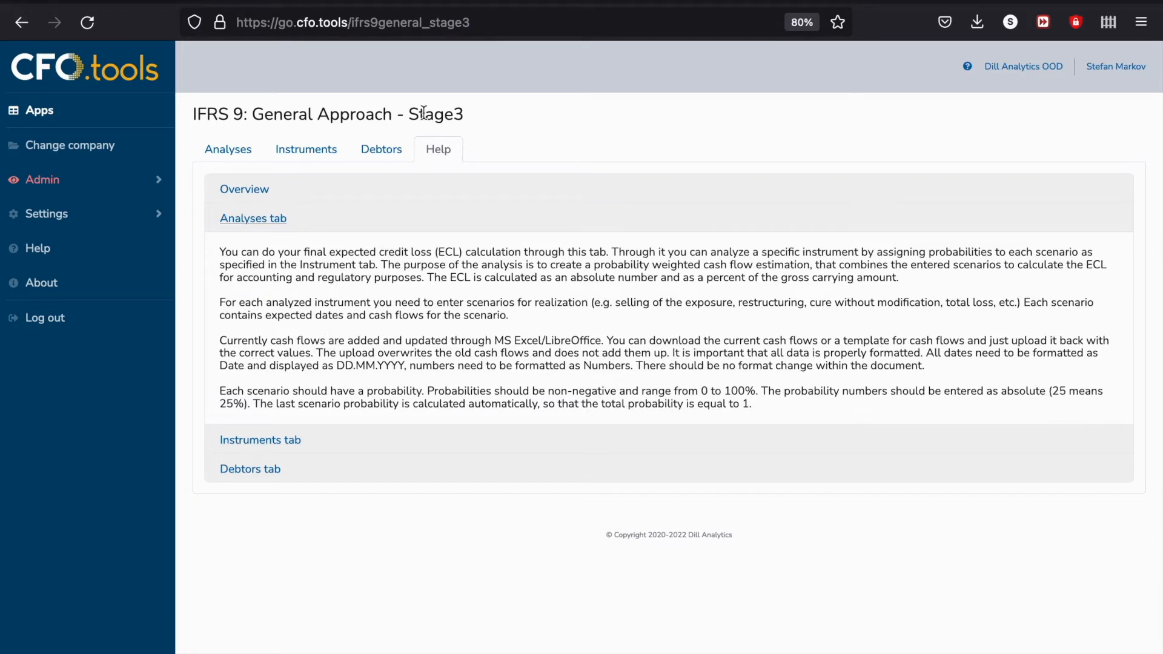
click(389, 151)
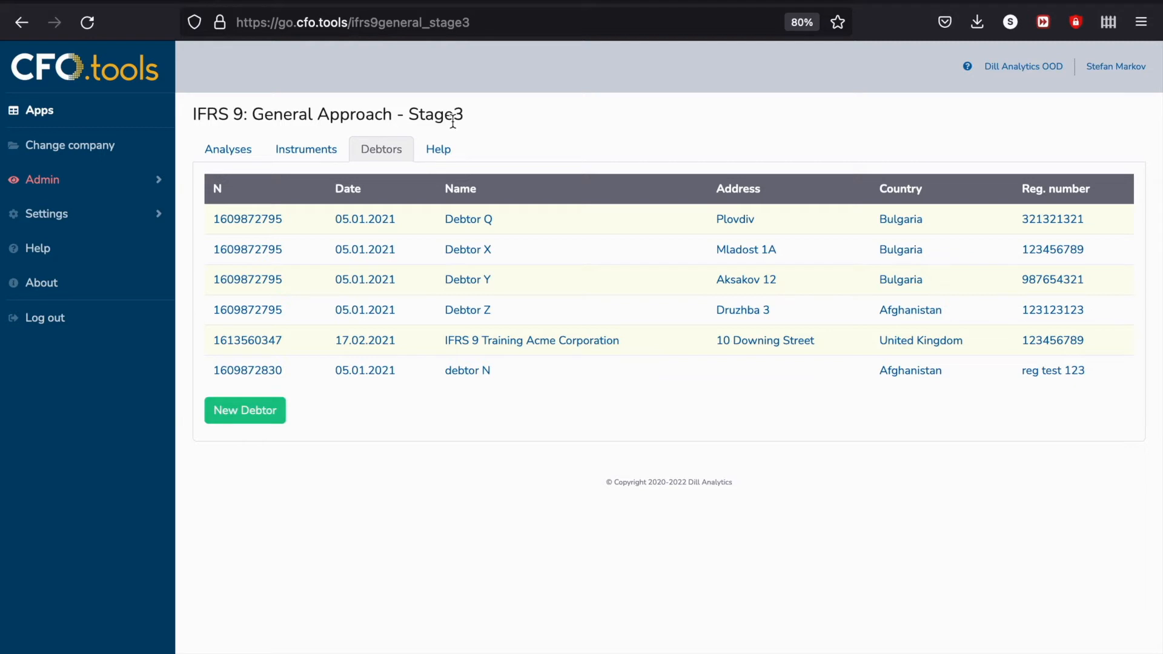
View the Defaulted loan instrument's details with 1000.0 gross carrying amount and 5.0% discount rate
click(313, 159)
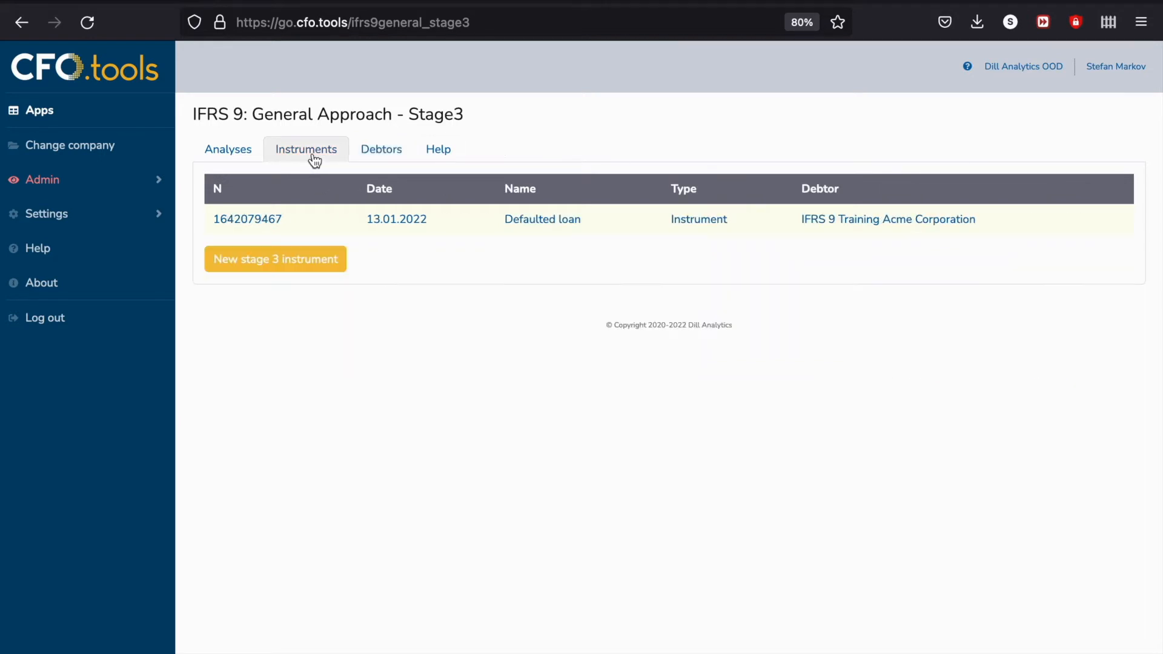
click(397, 221)
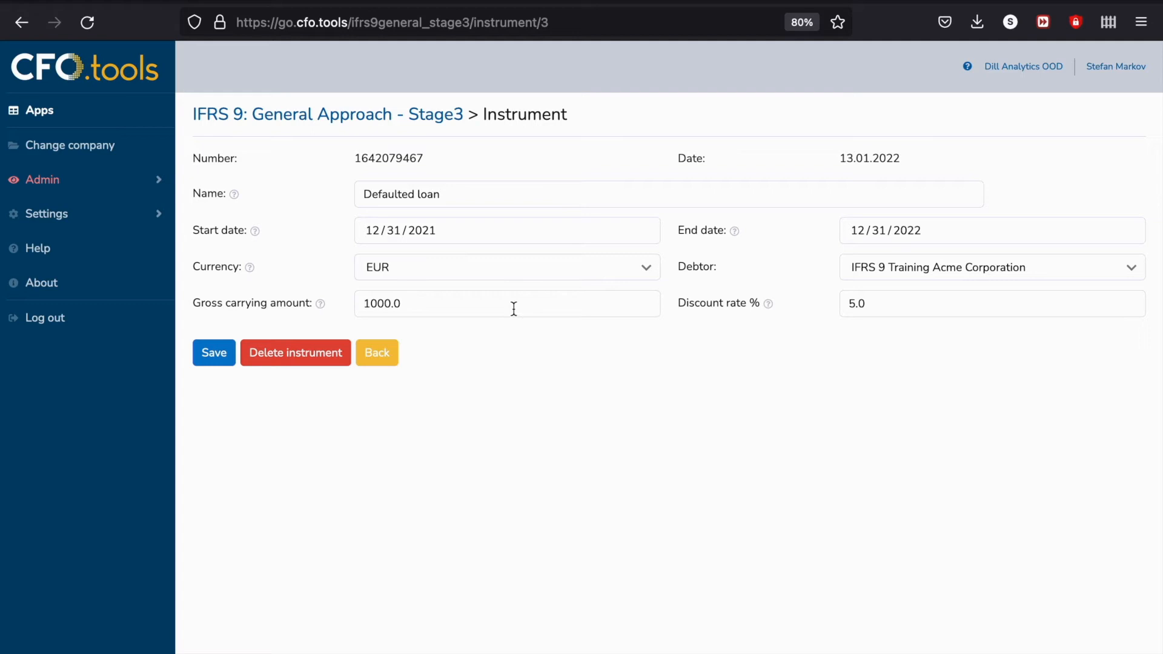
click(911, 303)
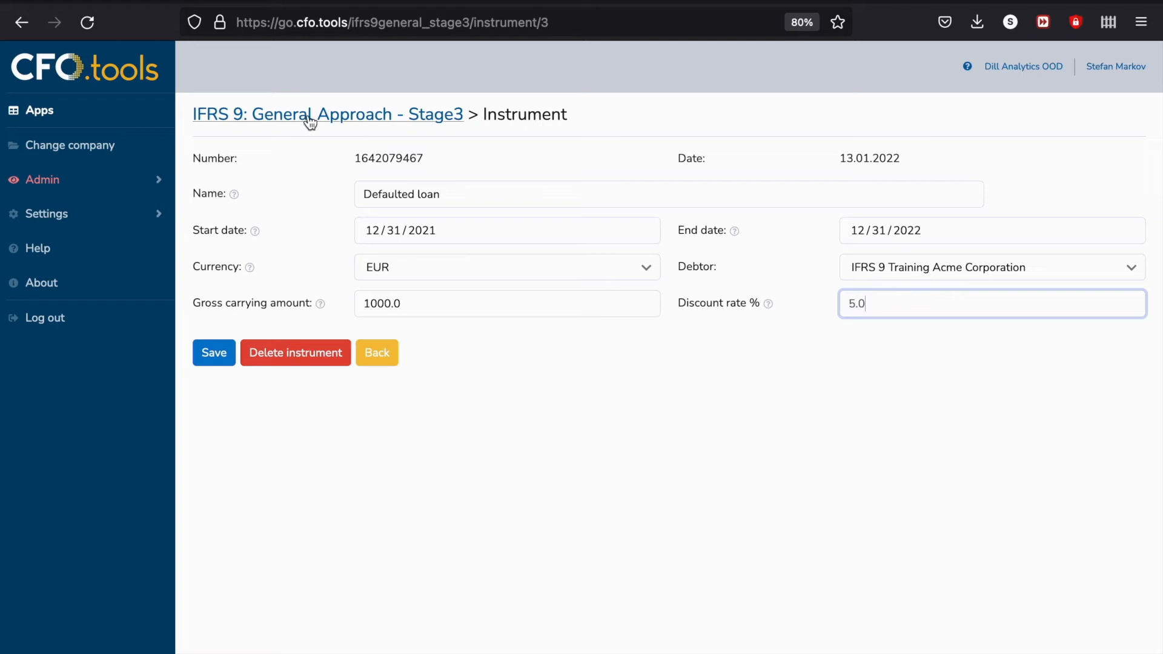
click(246, 117)
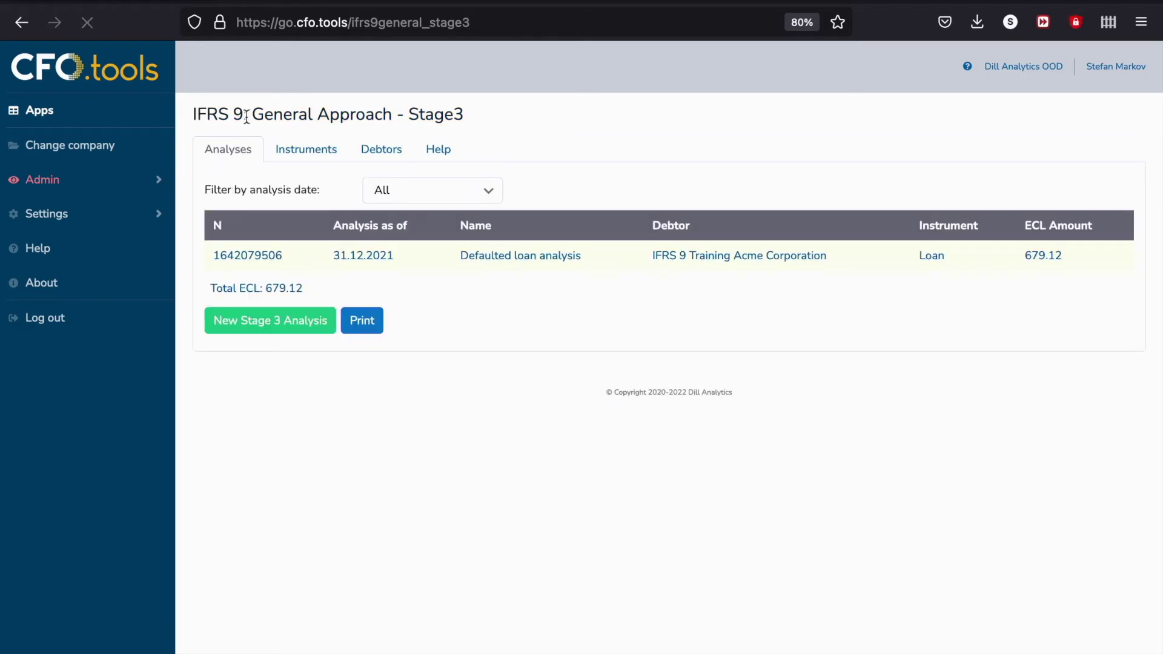
click(287, 261)
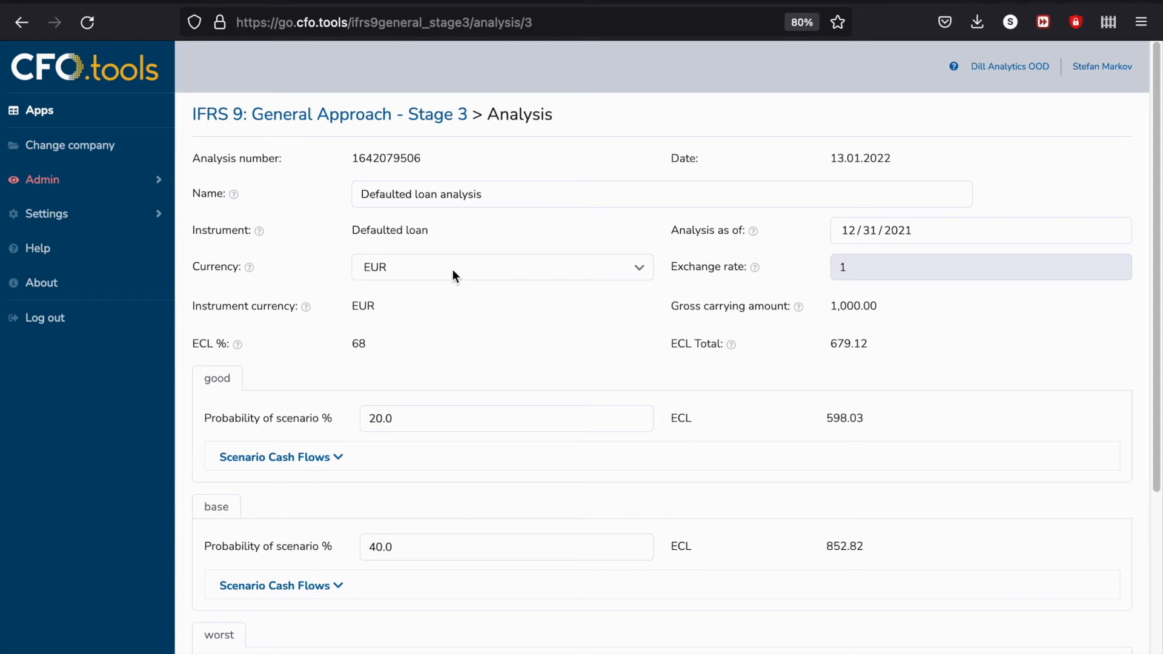
scroll(472, 408, down, 3)
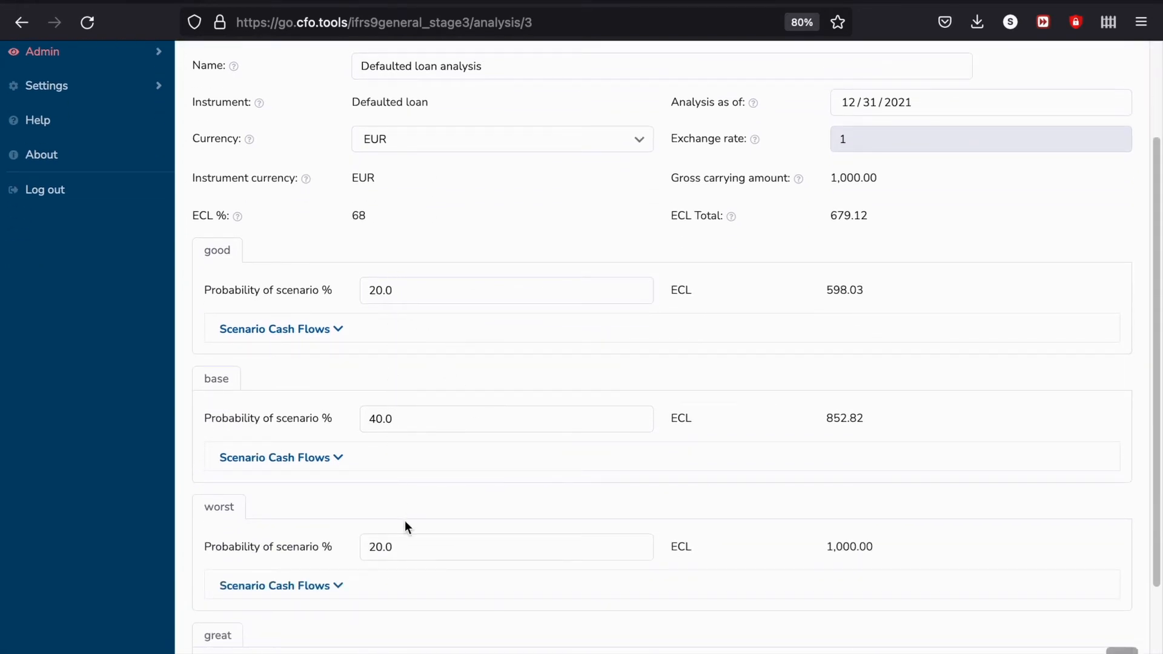
scroll(303, 298, down, 2)
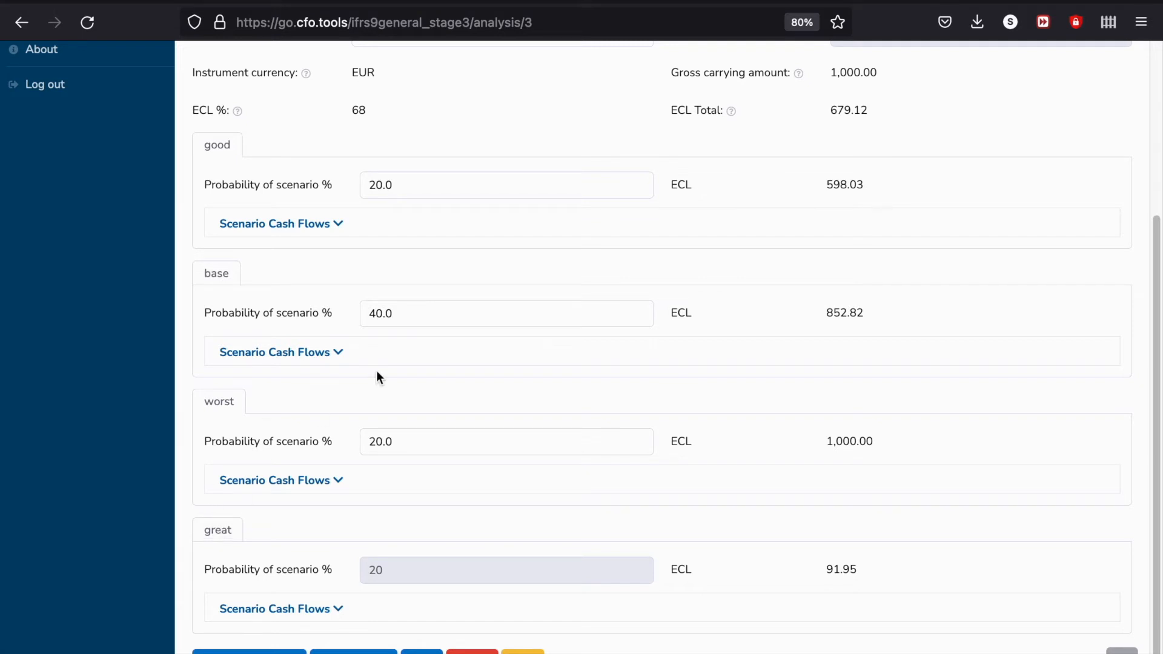
scroll(376, 369, up, 1)
Expand the good, base and worst scenario cash flows for review
click(306, 238)
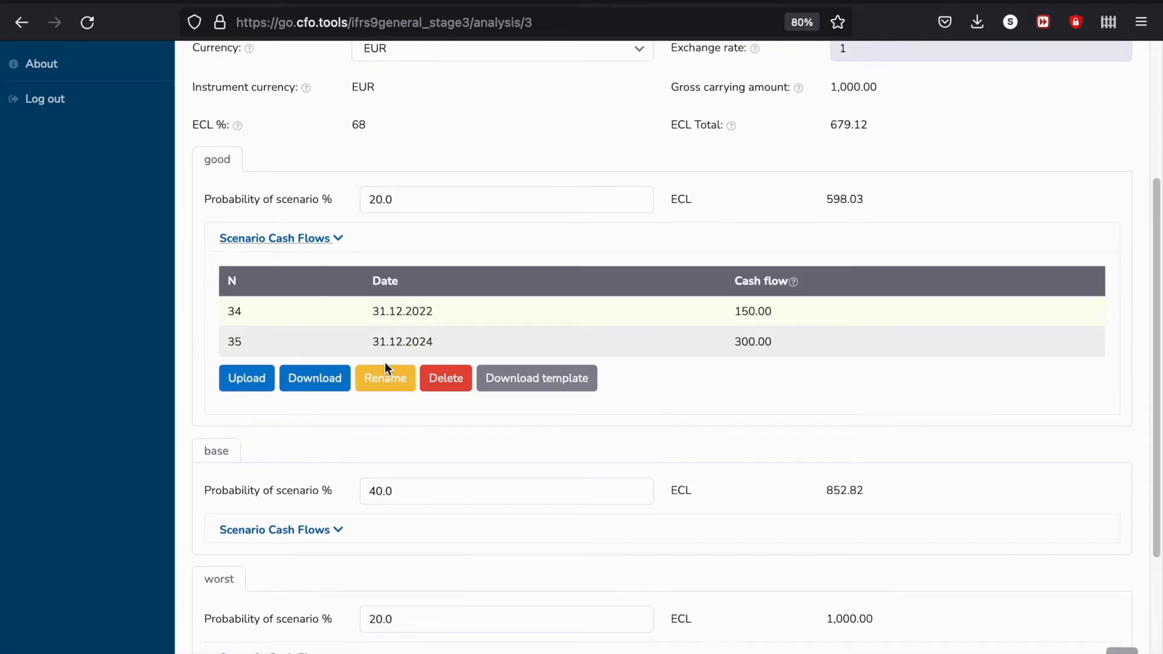
scroll(401, 385, down, 3)
click(301, 400)
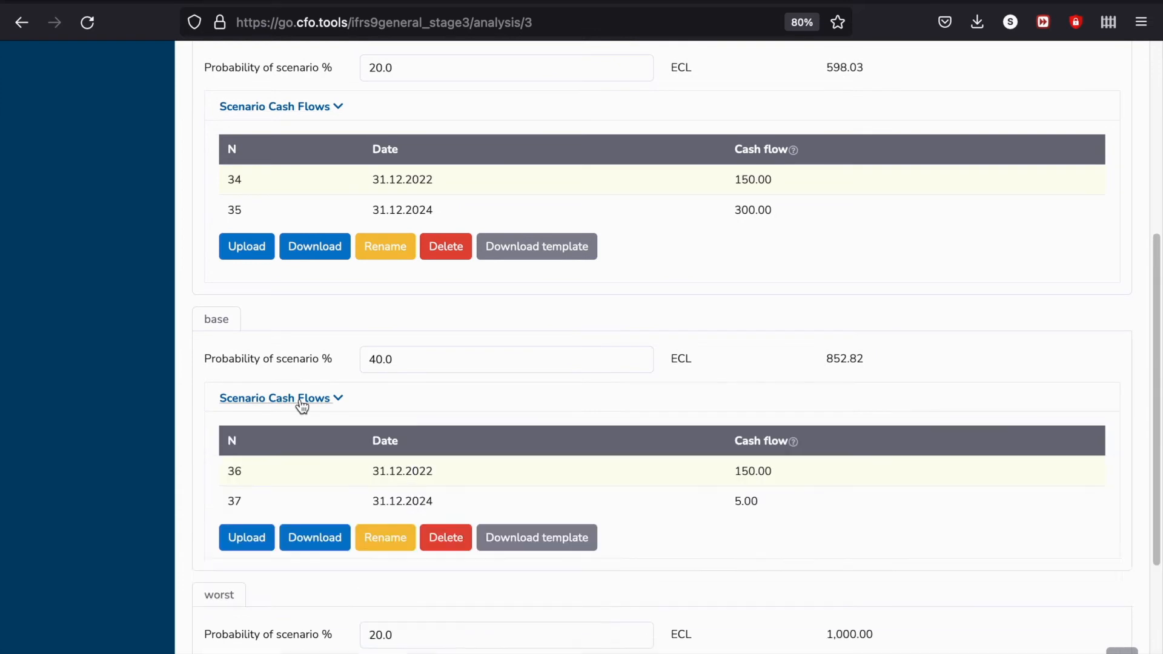
scroll(300, 405, down, 4)
click(269, 495)
scroll(268, 500, down, 1)
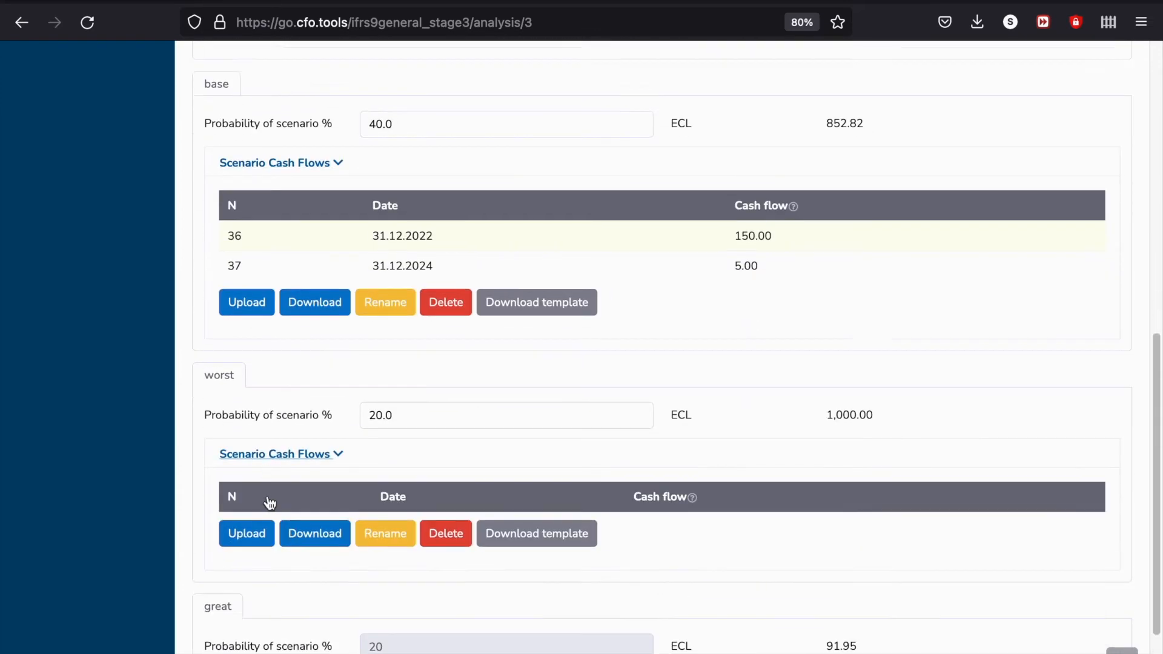
scroll(270, 502, down, 1)
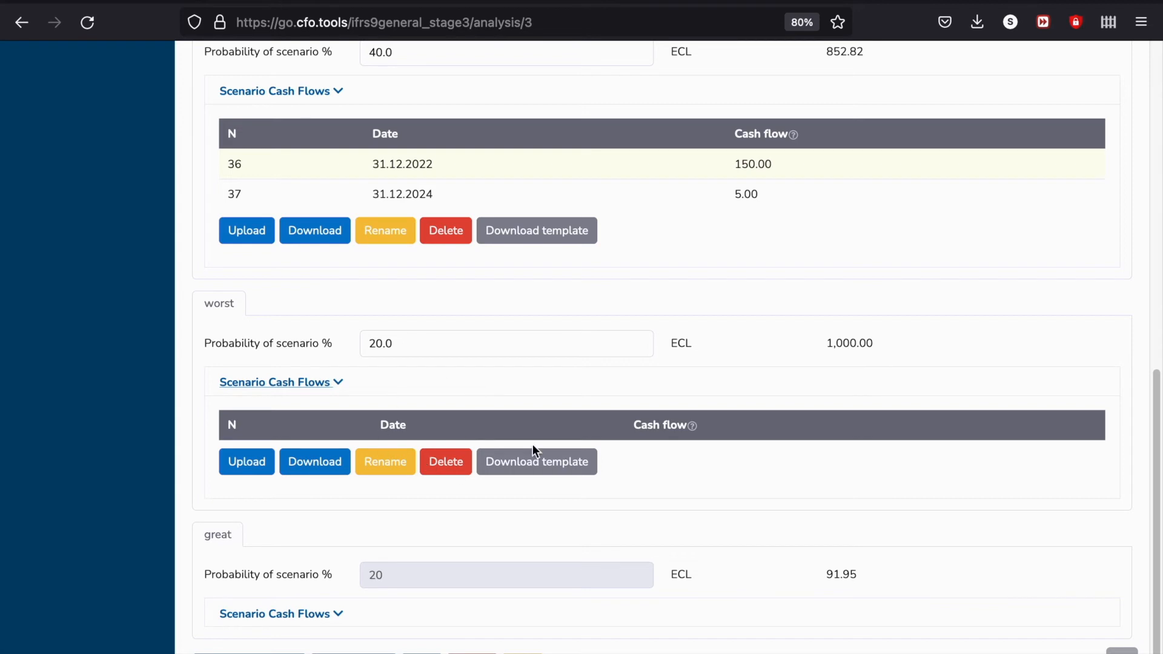
scroll(404, 520, down, 1)
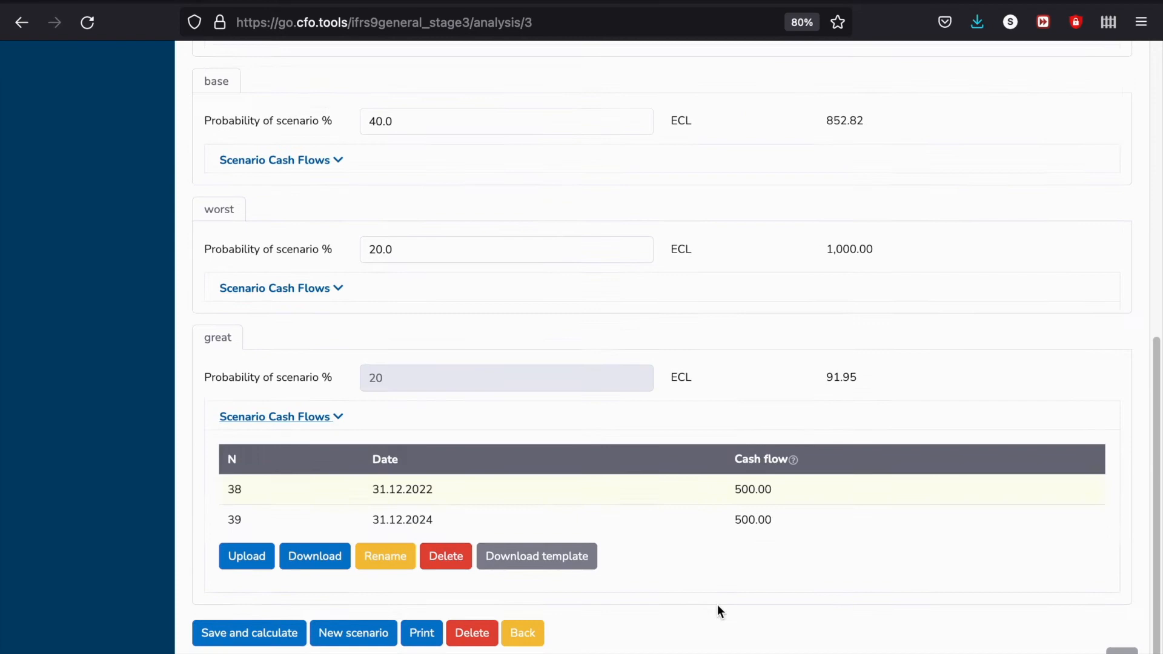
scroll(717, 605, down, 1)
scroll(717, 605, down, 2)
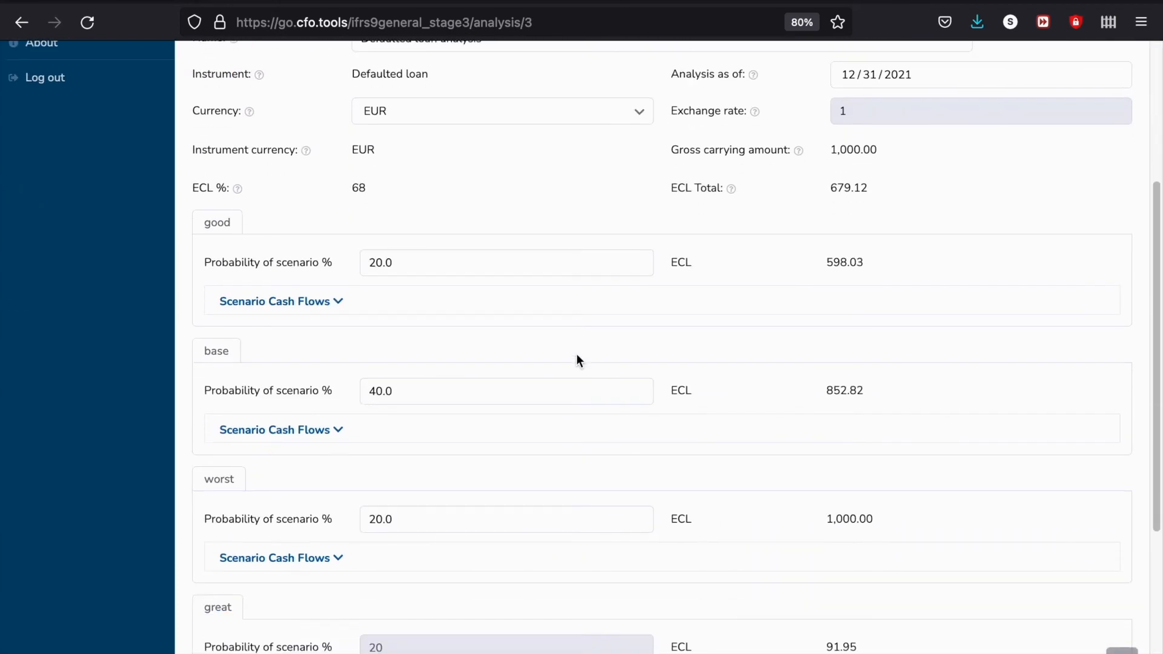
scroll(576, 361, down, 1)
scroll(576, 361, down, 2)
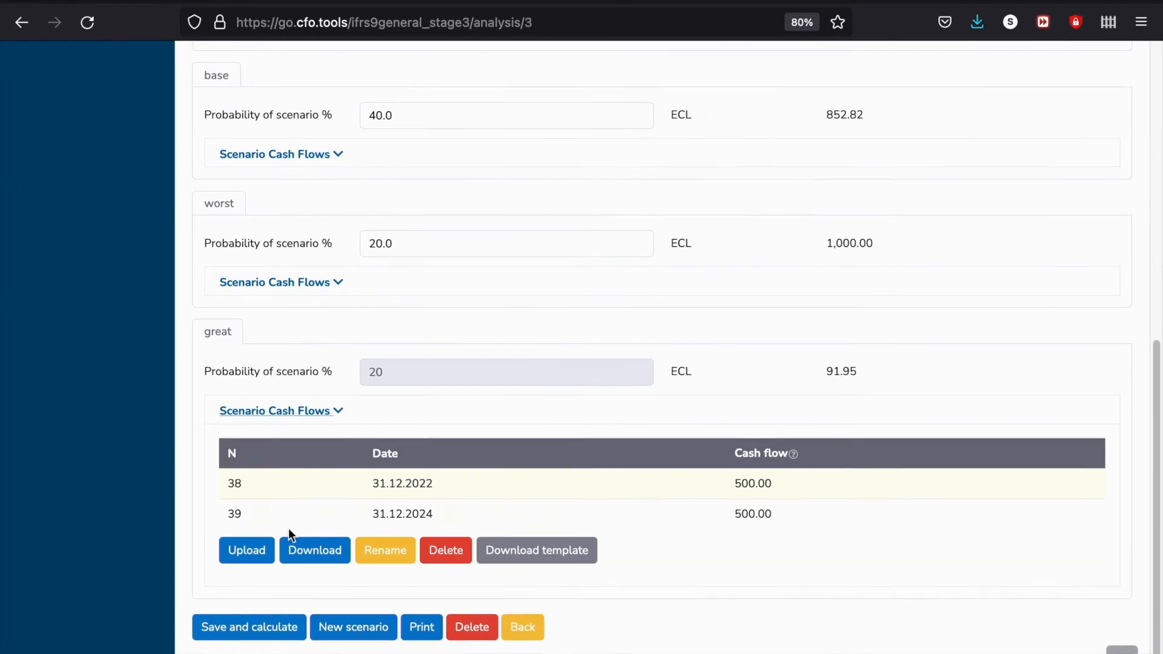
Save and recalculate the analysis (ECL 679.12, 68%), then expand the great scenario's cash flows
click(260, 629)
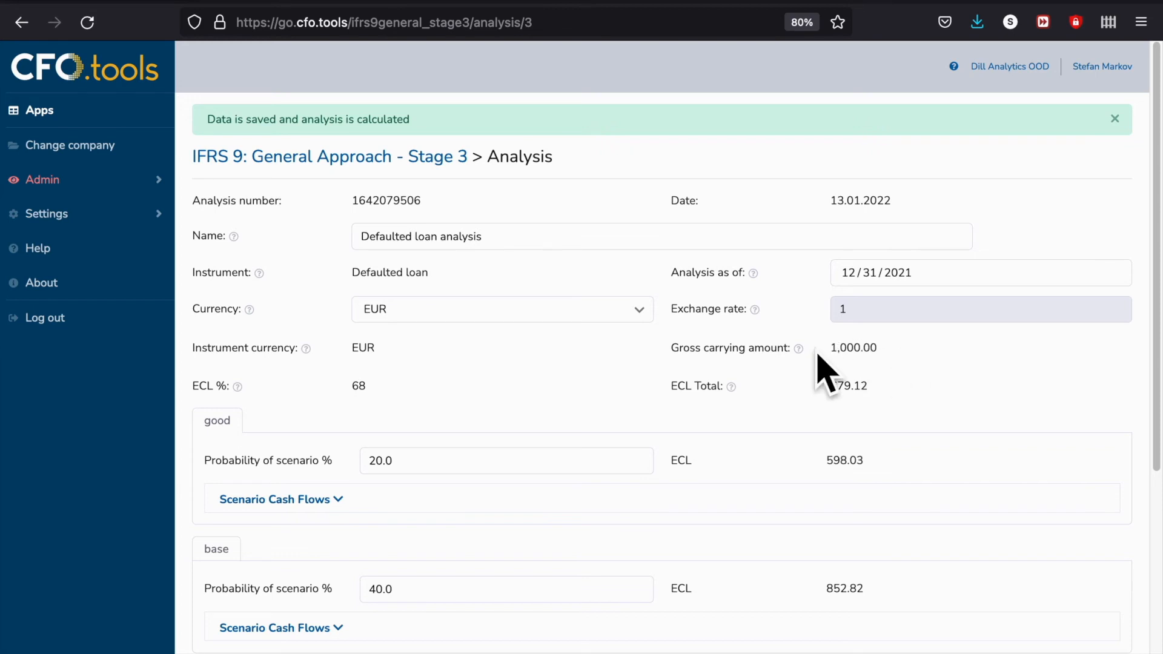
scroll(638, 397, down, 5)
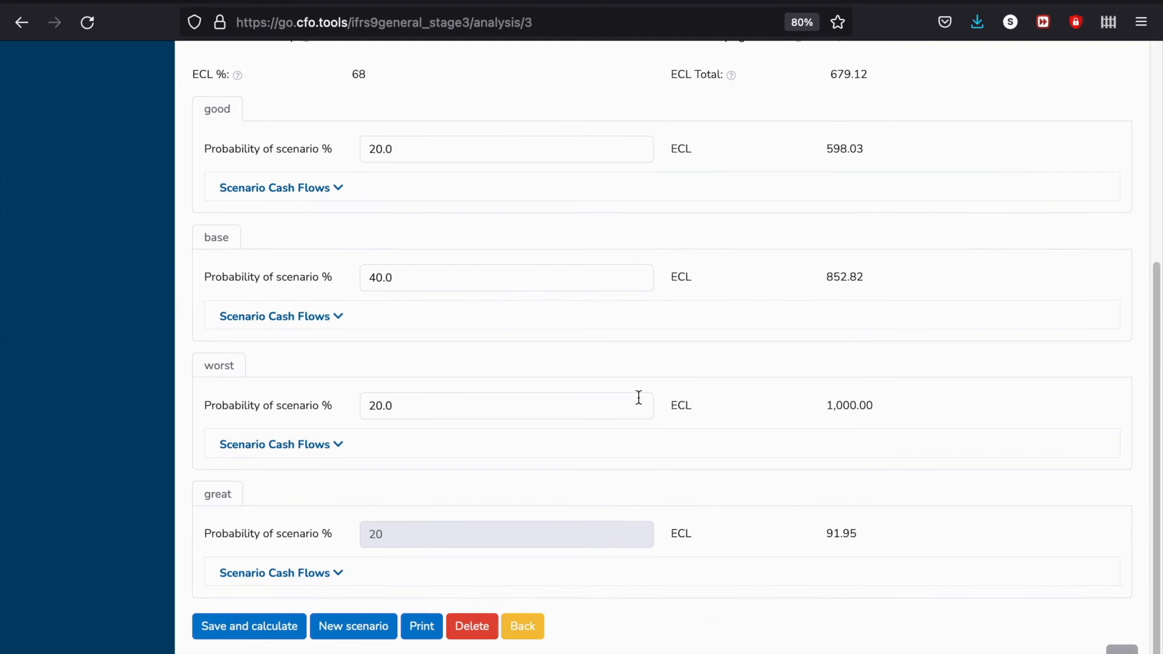
click(336, 577)
scroll(335, 582, down, 3)
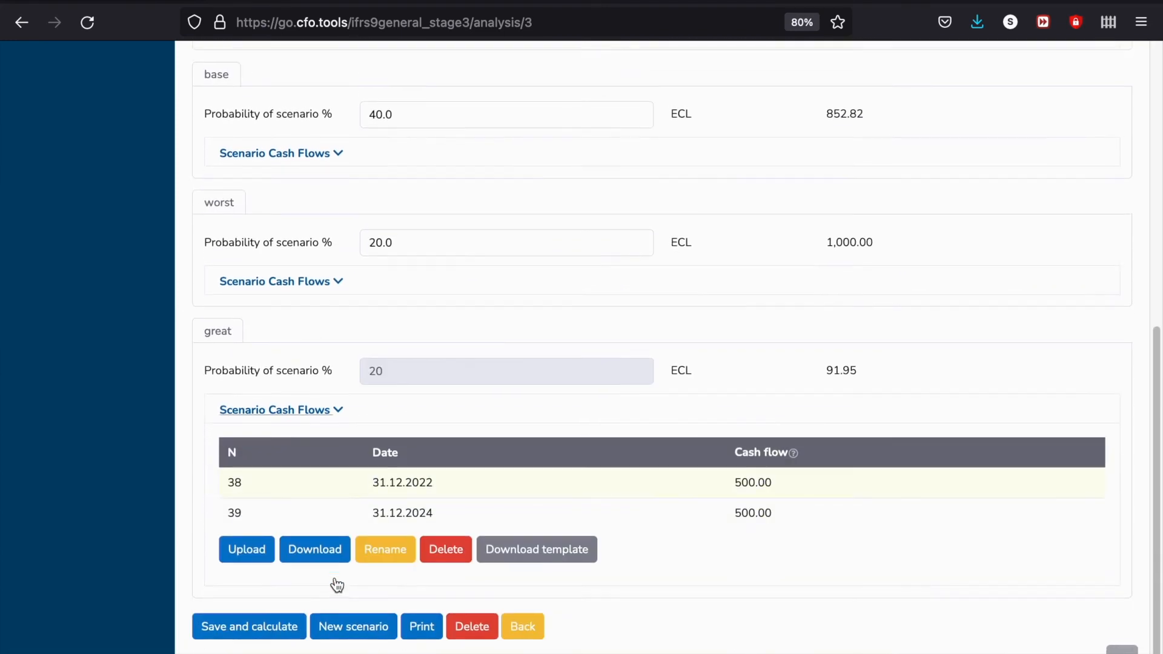
Delete the great scenario, leaving good, base and worst with worst at 40%
click(437, 553)
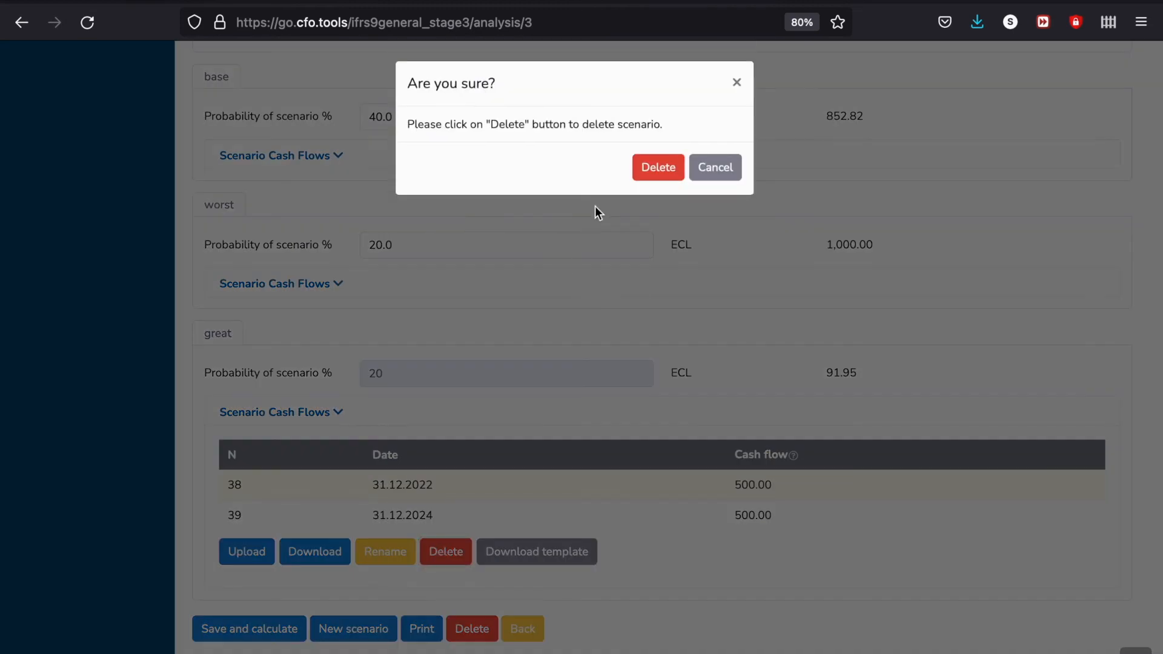
click(662, 169)
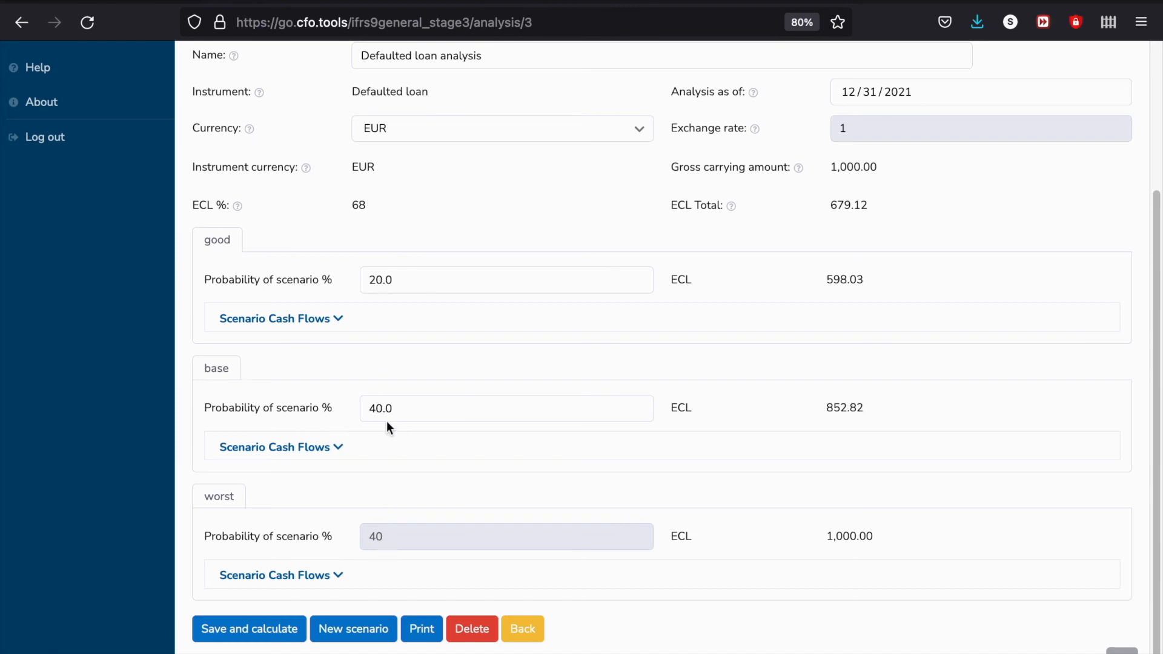
Change the base scenario probability from 40.0 to 50%, dropping worst to 30%
click(403, 408)
key(BackSpace)
key(BackSpace)
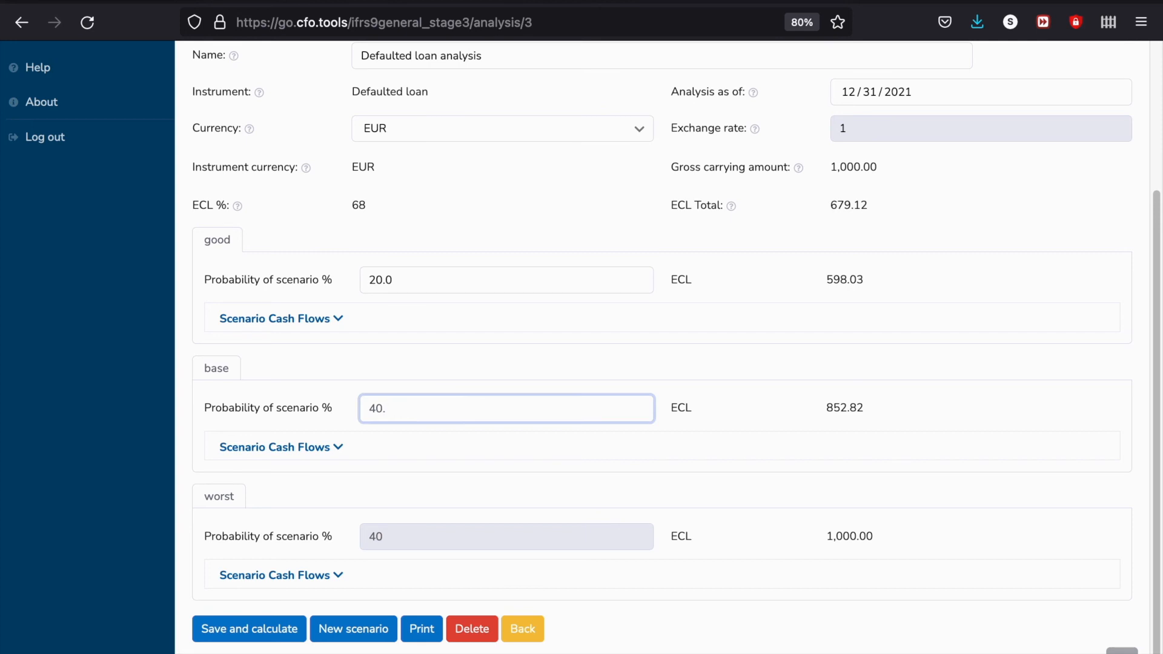
key(BackSpace)
key(BackSpace)
text(50)
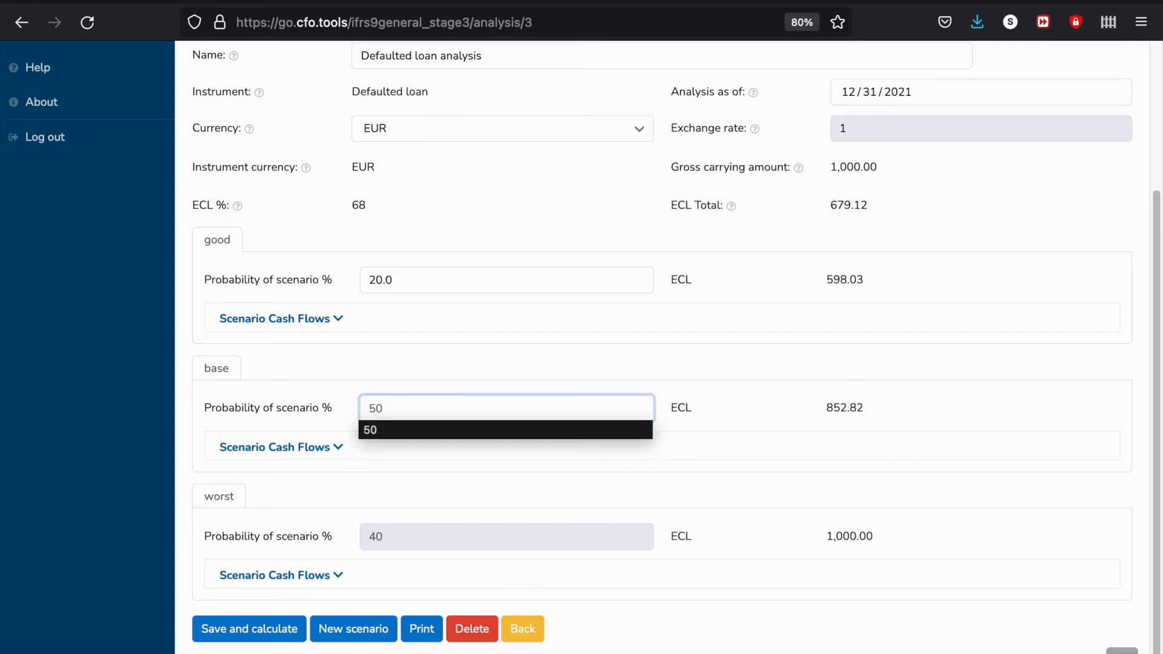
click(472, 353)
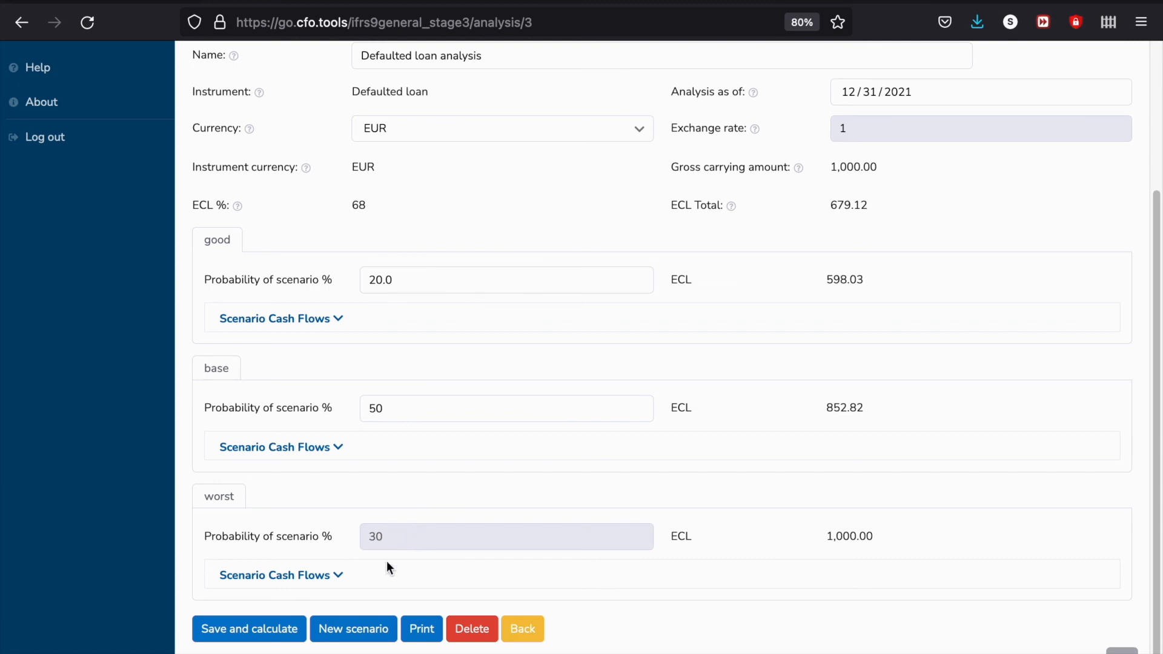
Save and recalculate so scenario ECLs read 598.03, 852.82 and 1,000.00, totalling 846.02 (85%)
click(249, 629)
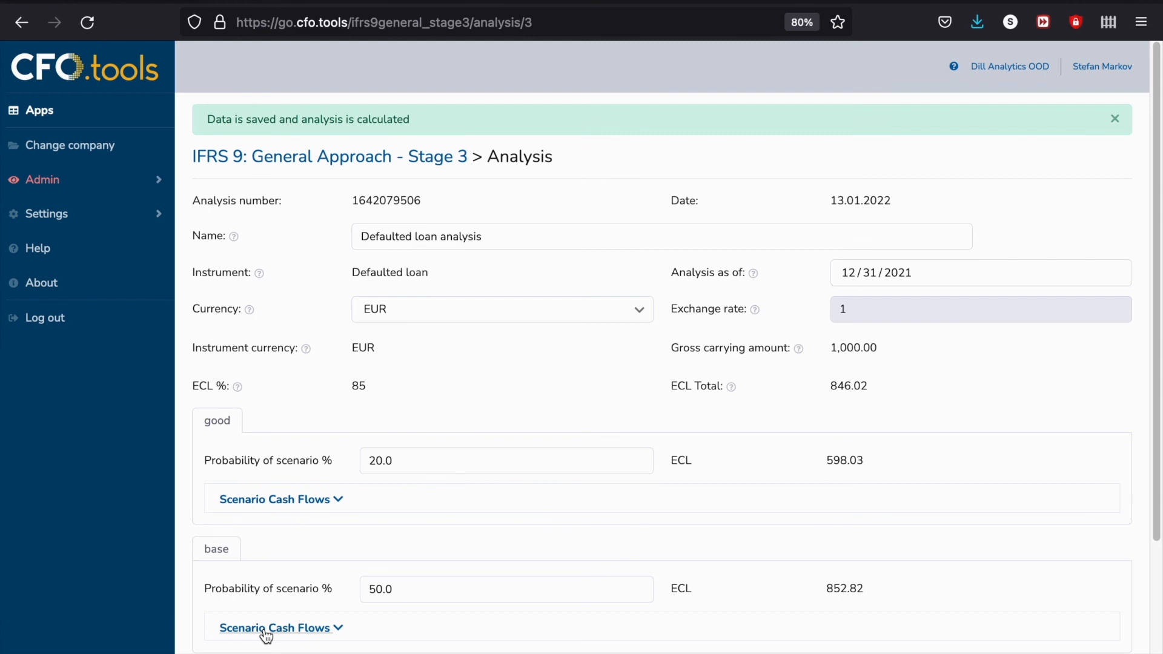
scroll(413, 394, down, 3)
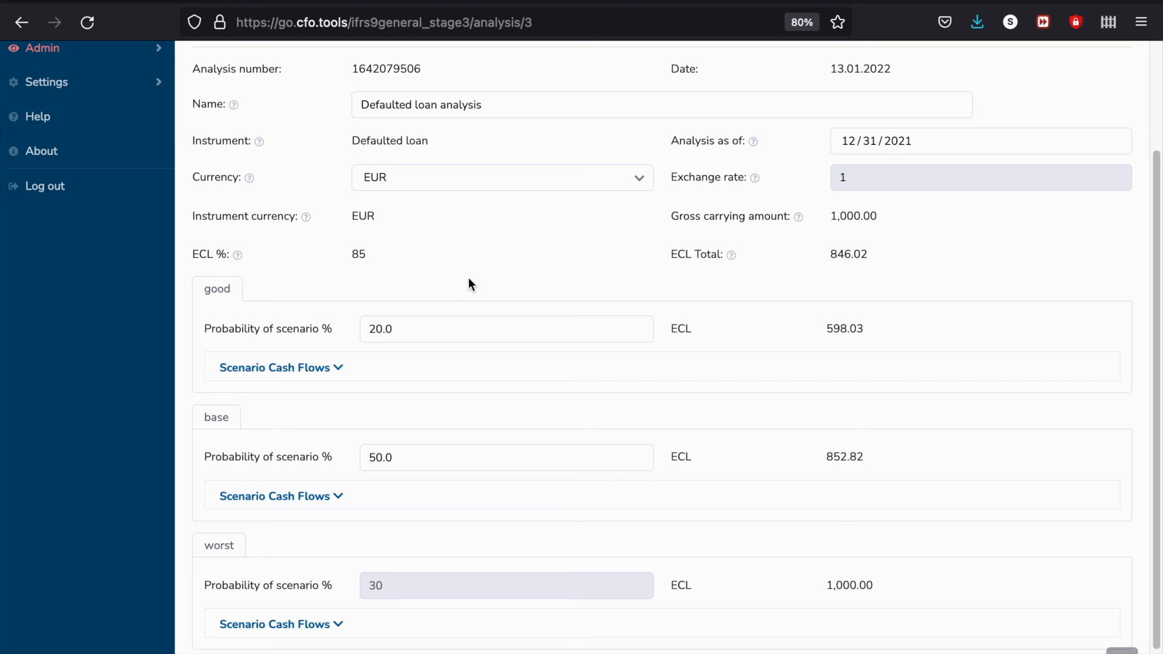
scroll(491, 268, up, 1)
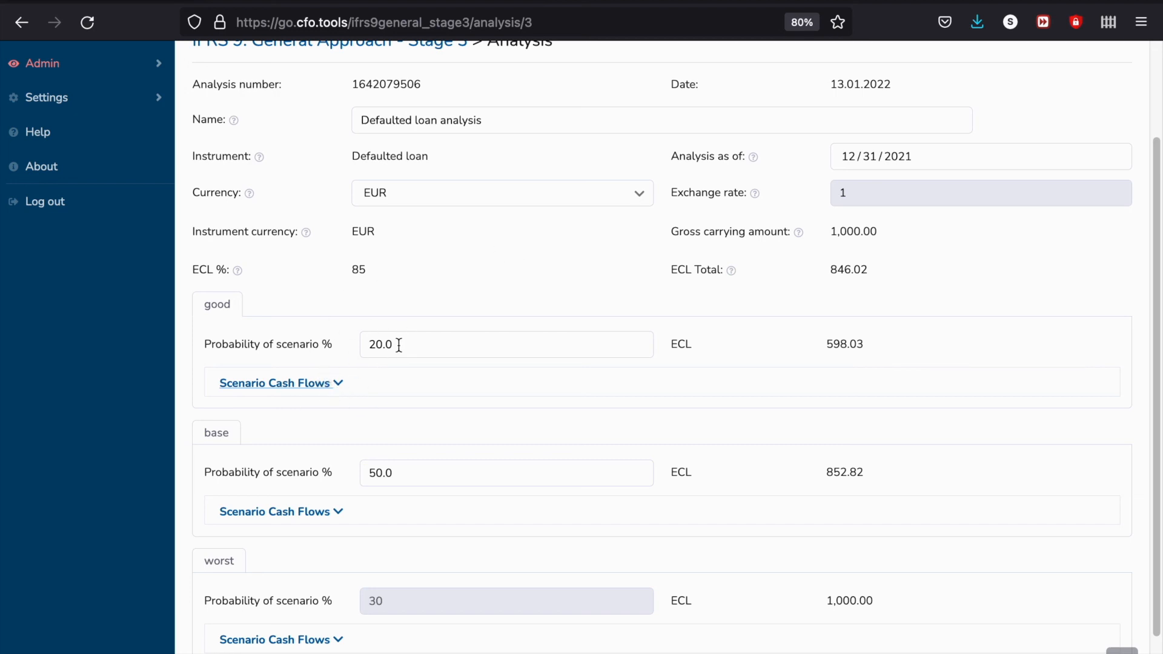
scroll(409, 313, down, 2)
click(261, 628)
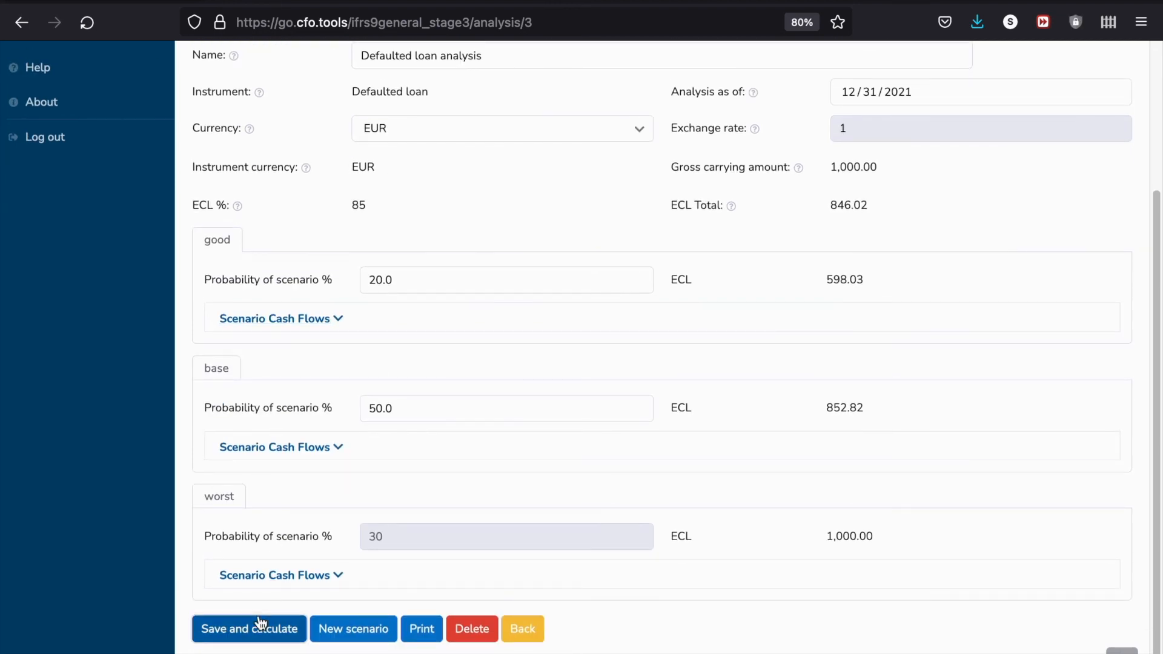